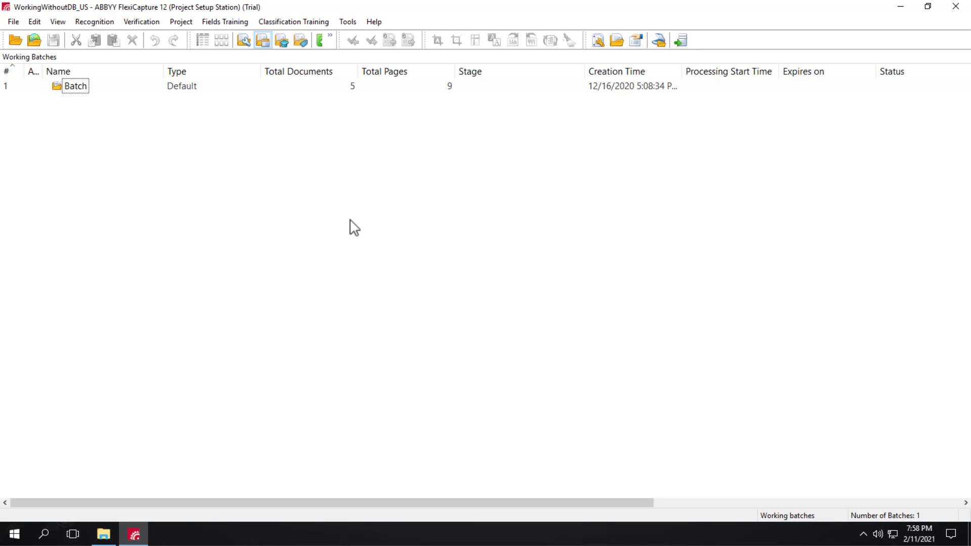
Step: Open the Invoice document definition for editing from the Document Definitions list
left_click(180, 21)
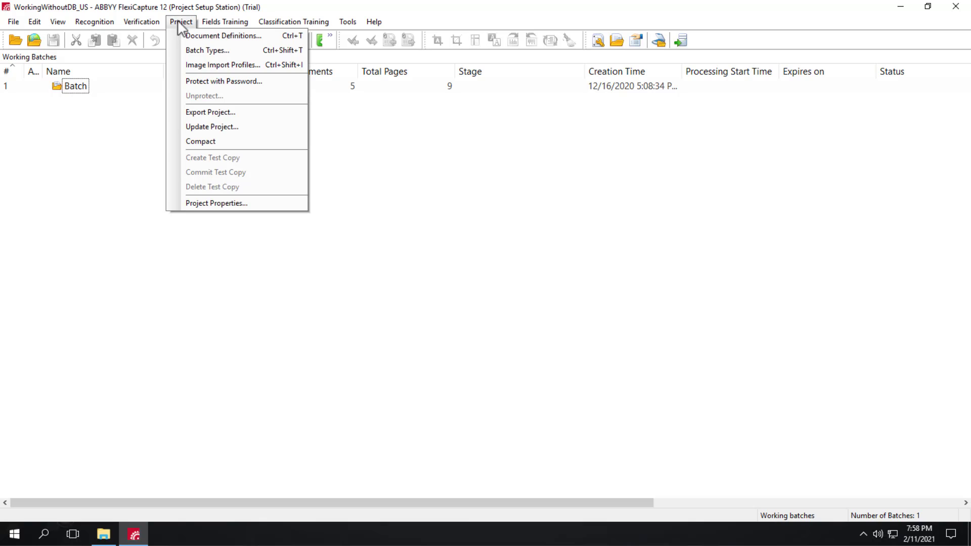
left_click(197, 35)
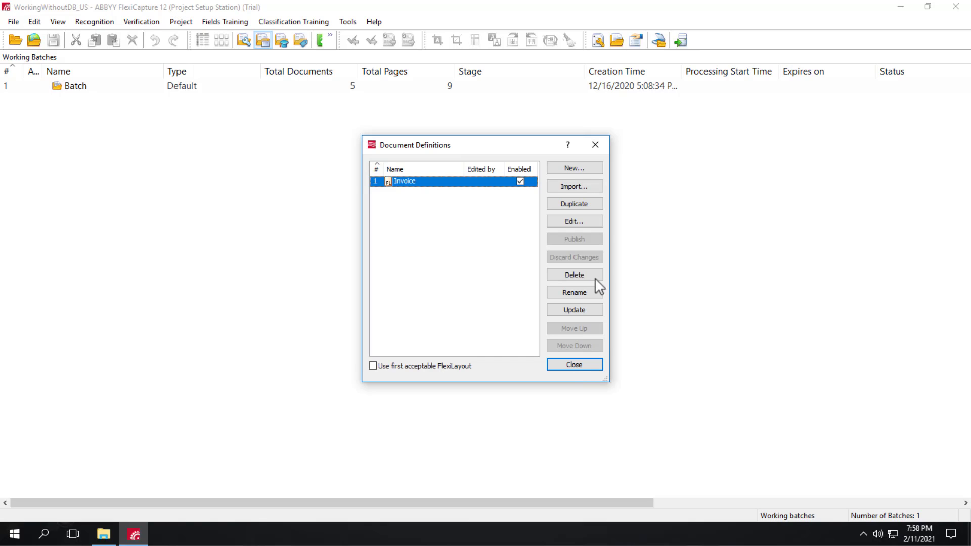
left_click(577, 221)
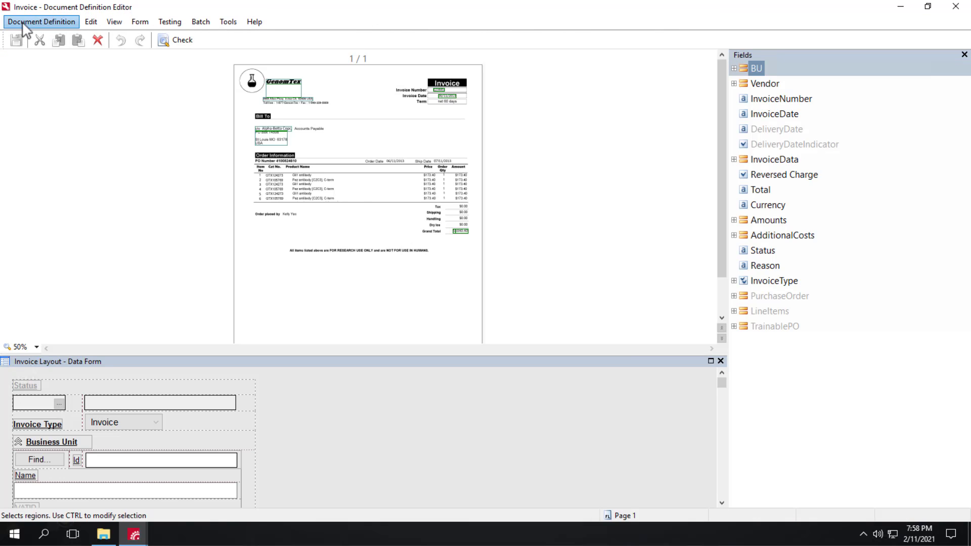
Step: Confirm the Invoice definition's data sets are database-sourced with 0 records, then close the editor
left_click(23, 24)
left_click(65, 68)
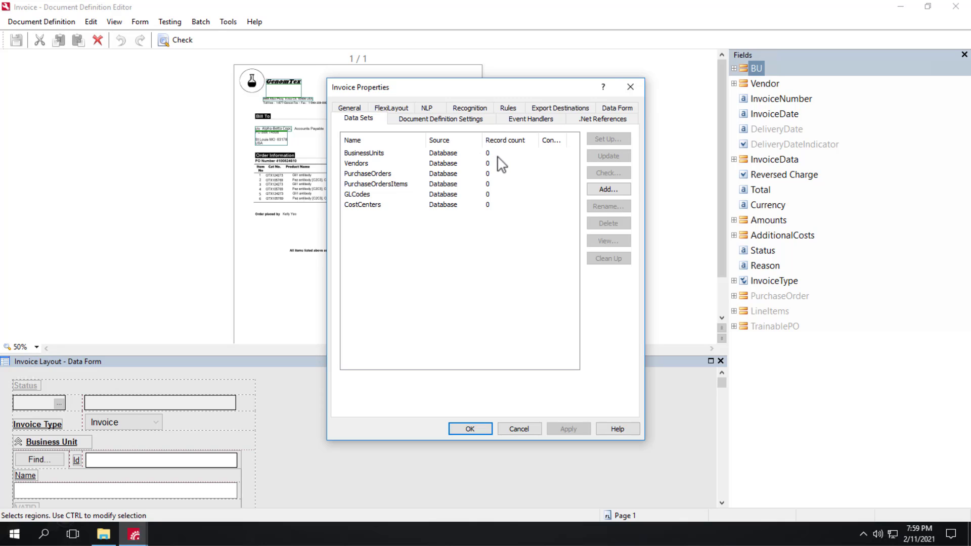
left_click(519, 429)
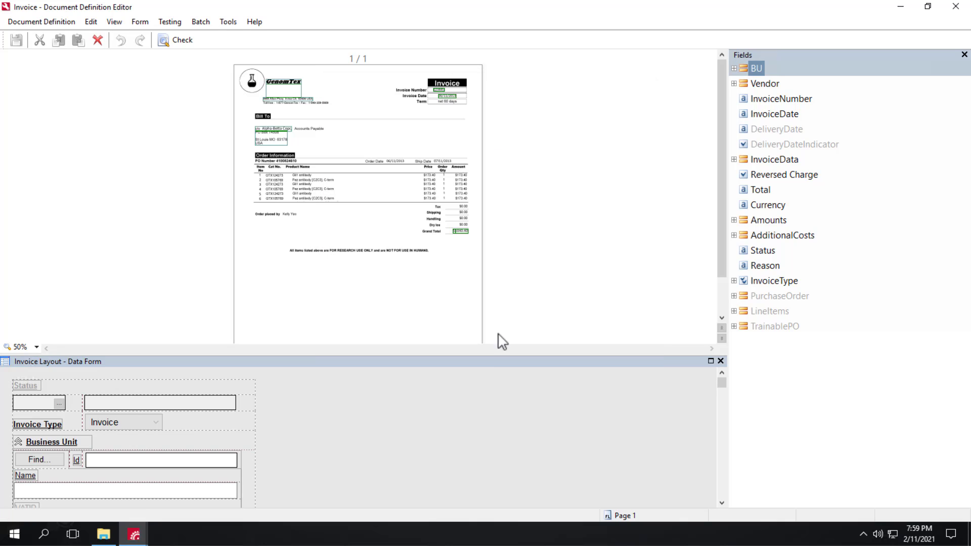
left_click(956, 8)
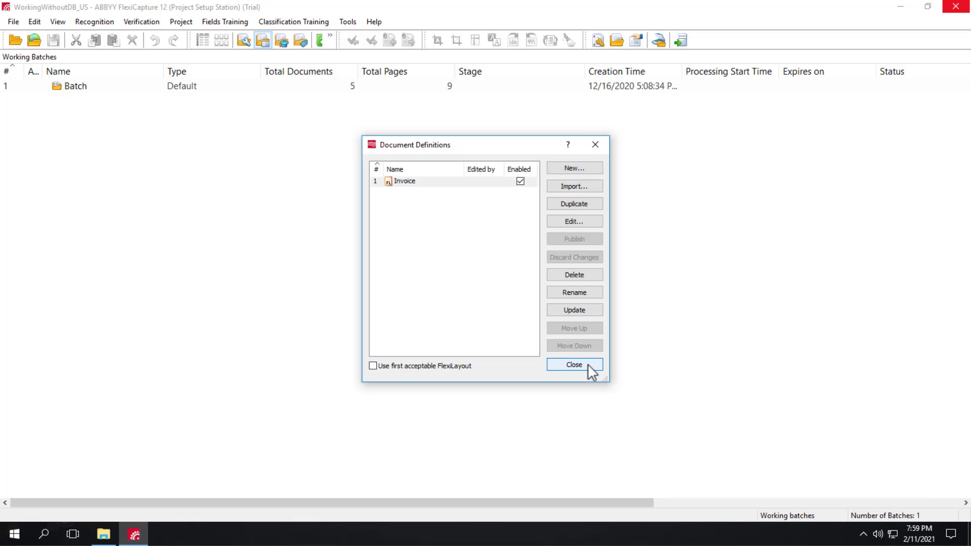
Step: Open invoice 4 from the batch and expand its Business Unit group to see name and address
left_click(573, 365)
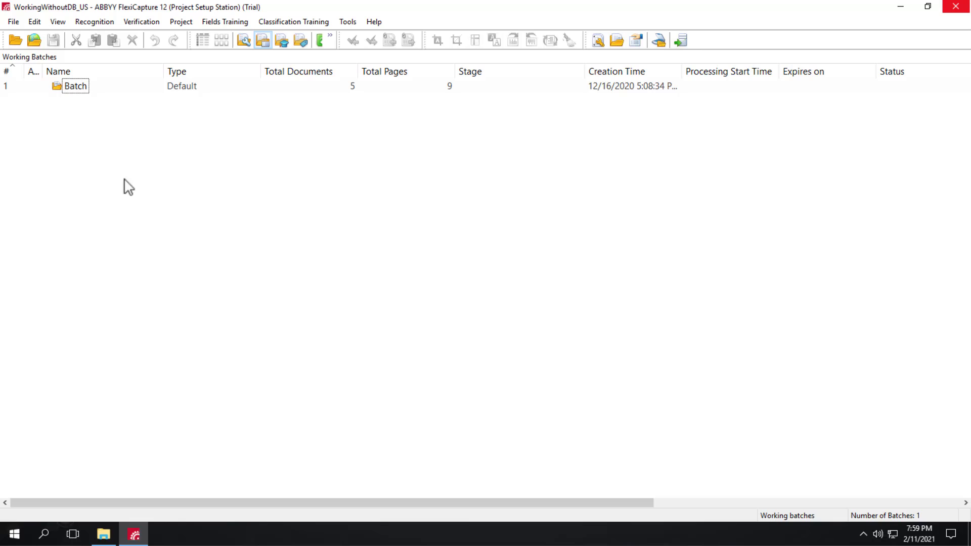
double_click(68, 89)
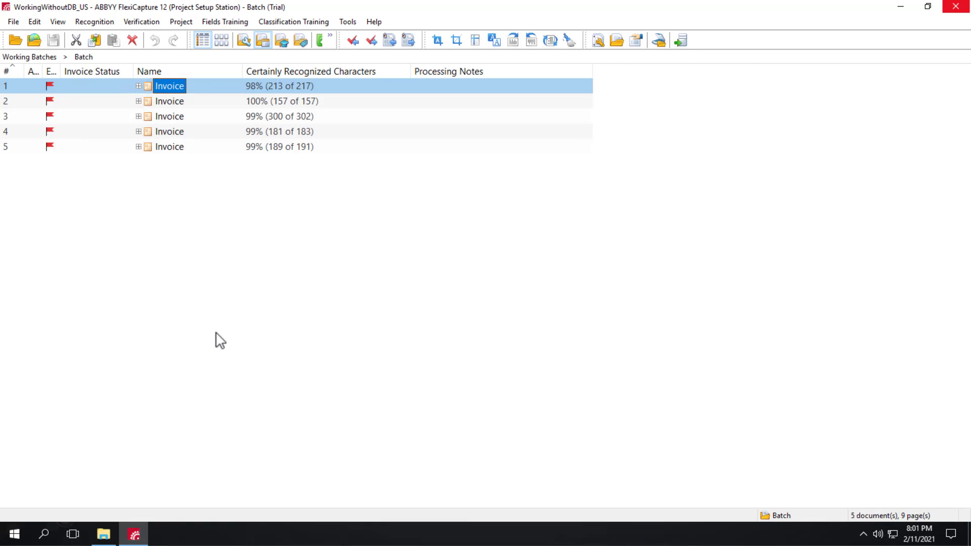
left_click(160, 134)
double_click(161, 135)
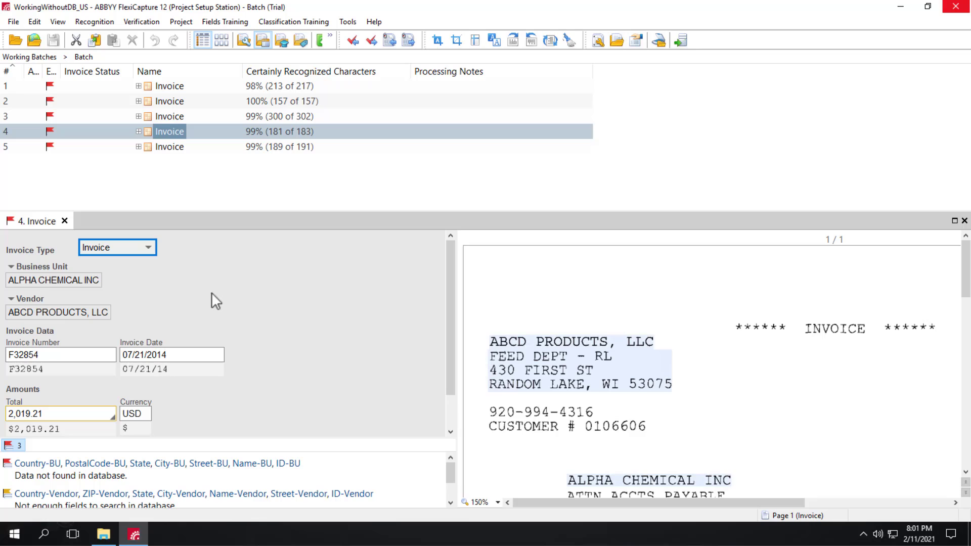
left_click(11, 267)
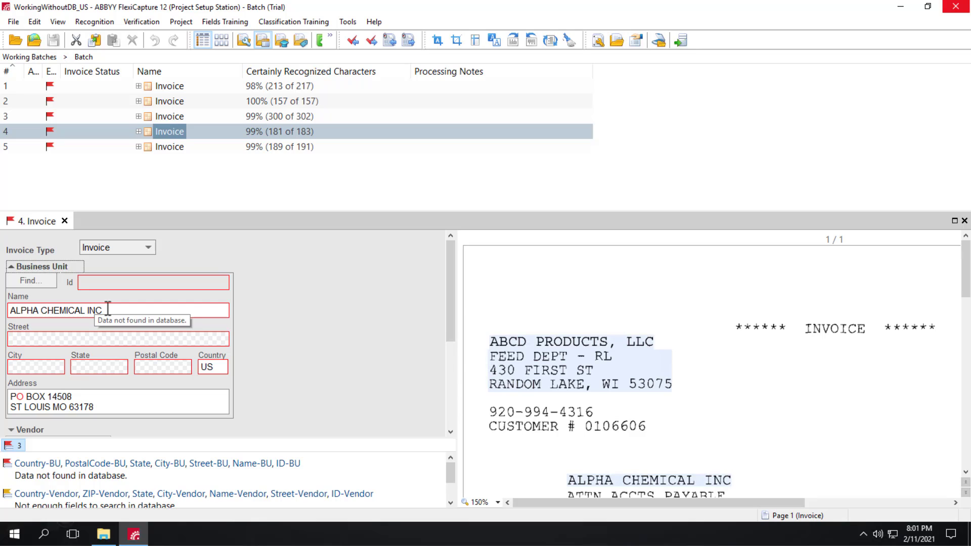
scroll(204, 403, "down", 2)
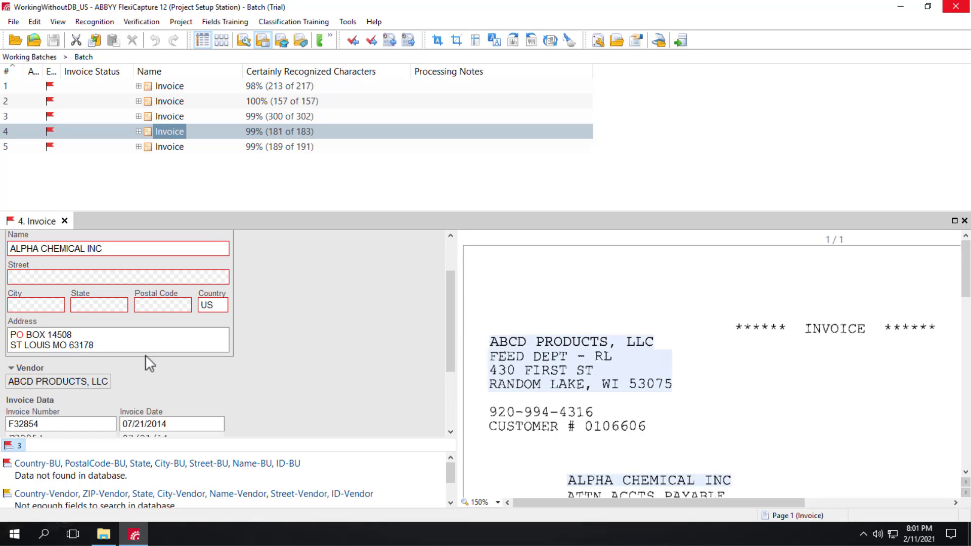
Step: Expand invoice 4's Vendor group and scroll through the Vendor and Invoice Data fields
left_click(12, 369)
scroll(99, 377, "down", 2)
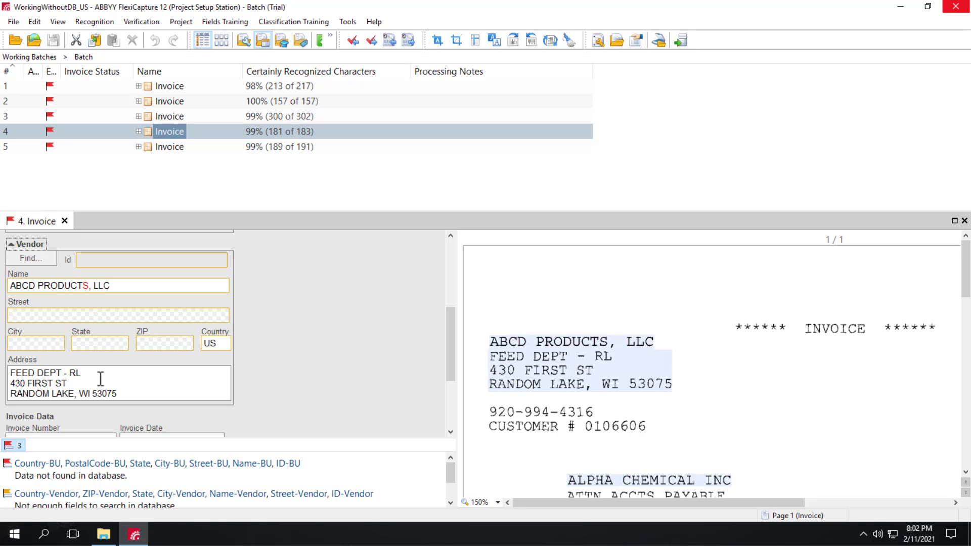
scroll(336, 371, "down", 3)
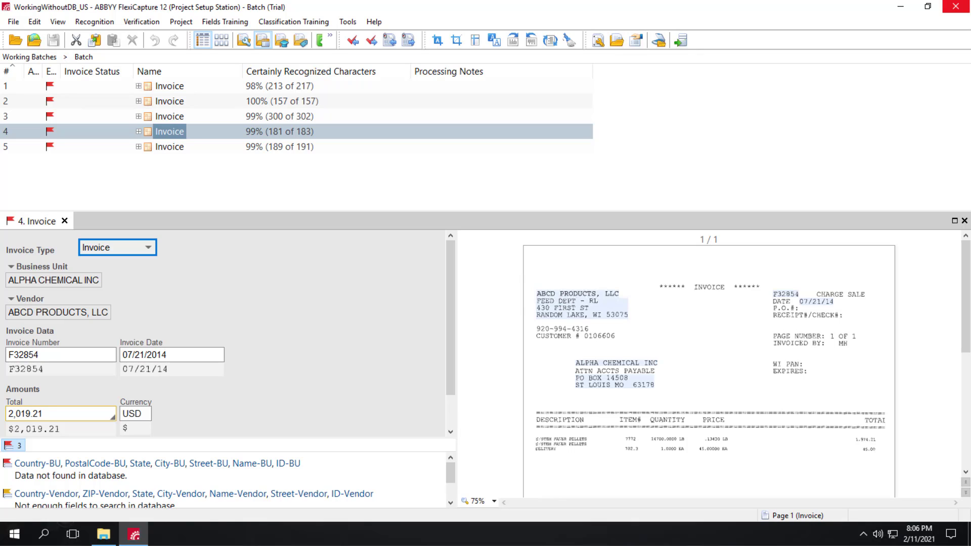
Step: Close the US invoice project and open WorkingWithoutDB_EU.fcproj
left_click(13, 22)
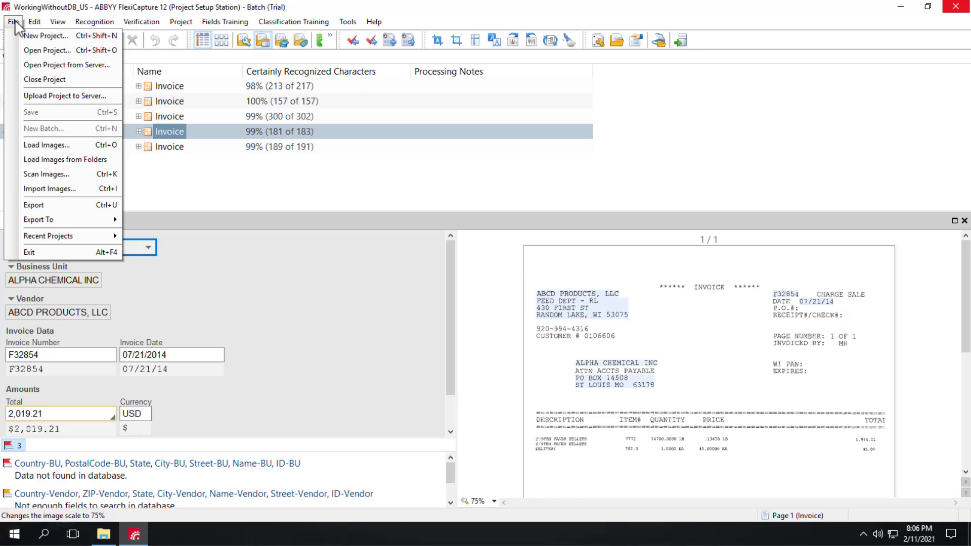
left_click(32, 77)
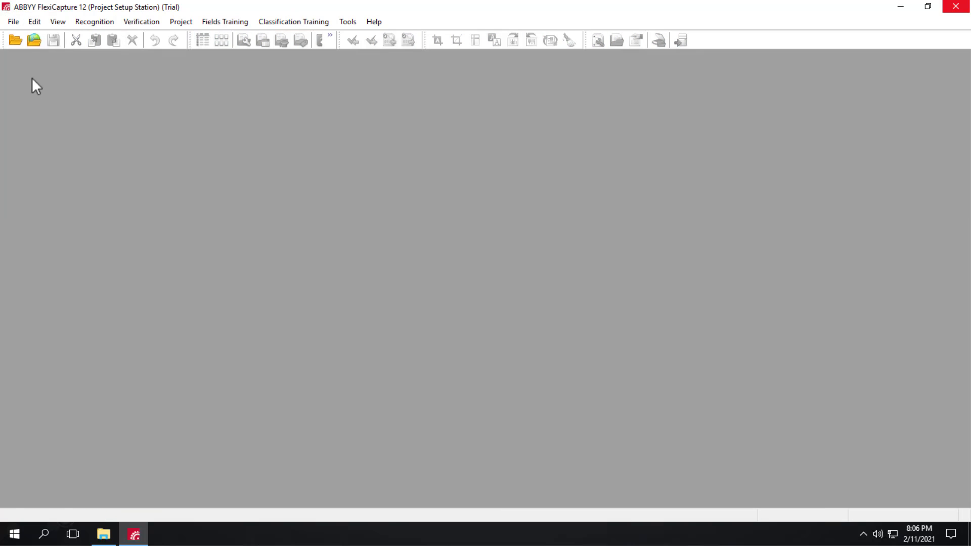
left_click(14, 22)
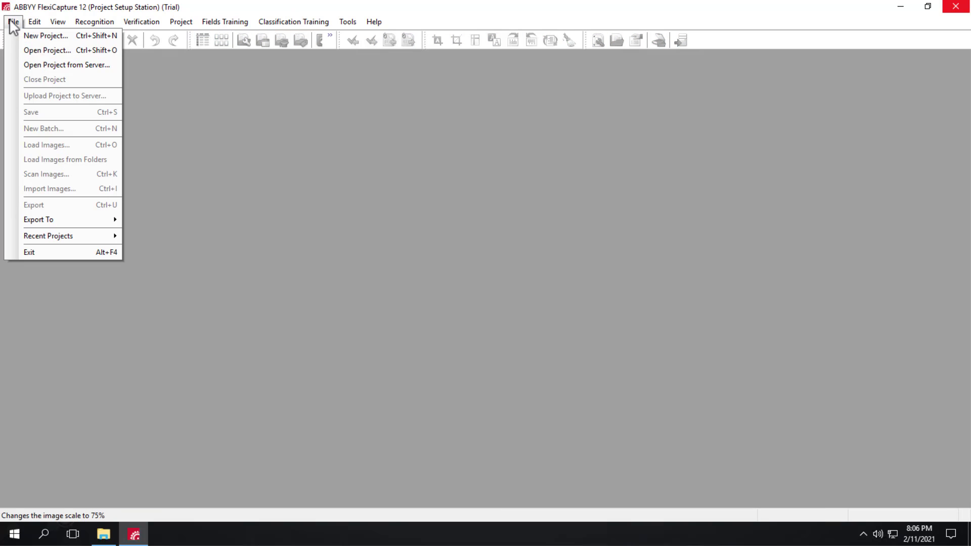
left_click(37, 51)
double_click(452, 221)
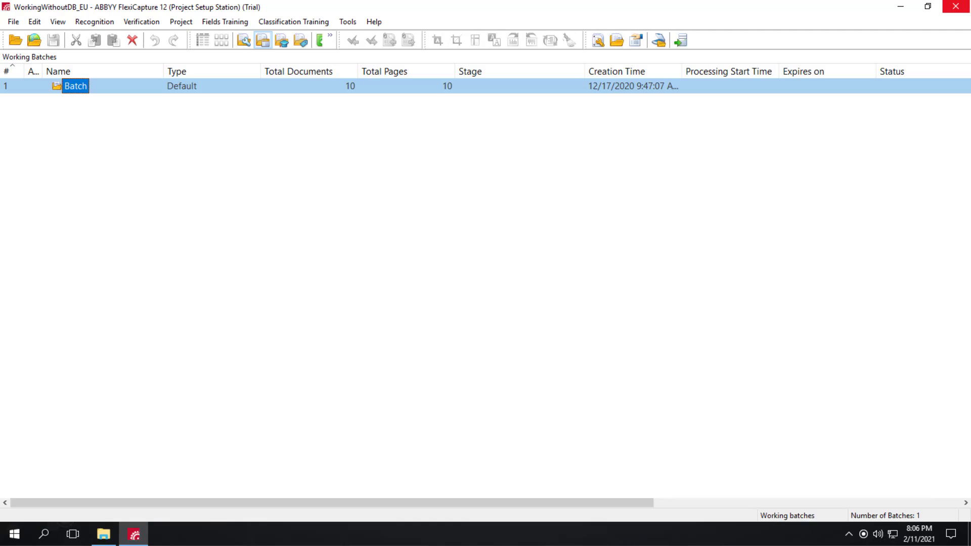
Step: Review the European Invoice definition's data sets in its properties, leaving them unchanged
left_click(185, 23)
left_click(210, 37)
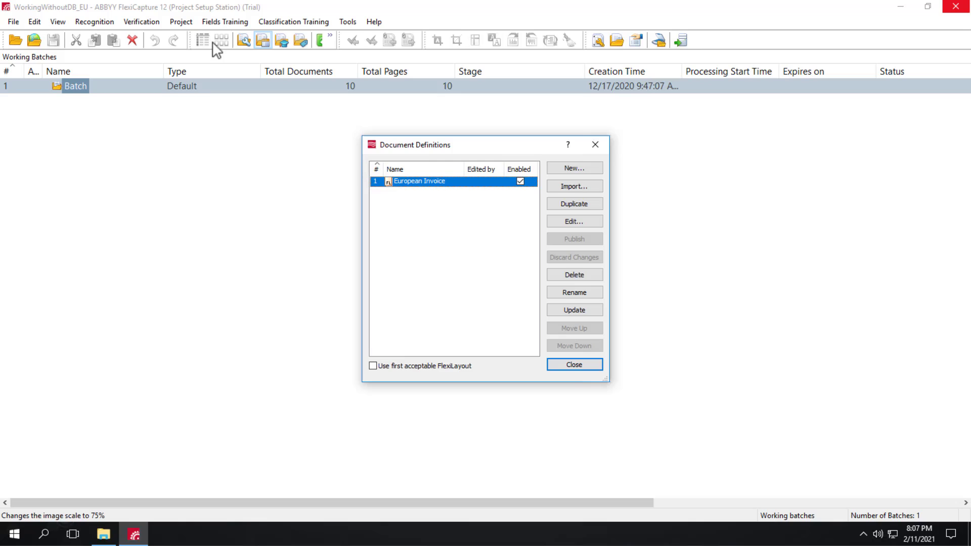
left_click(585, 222)
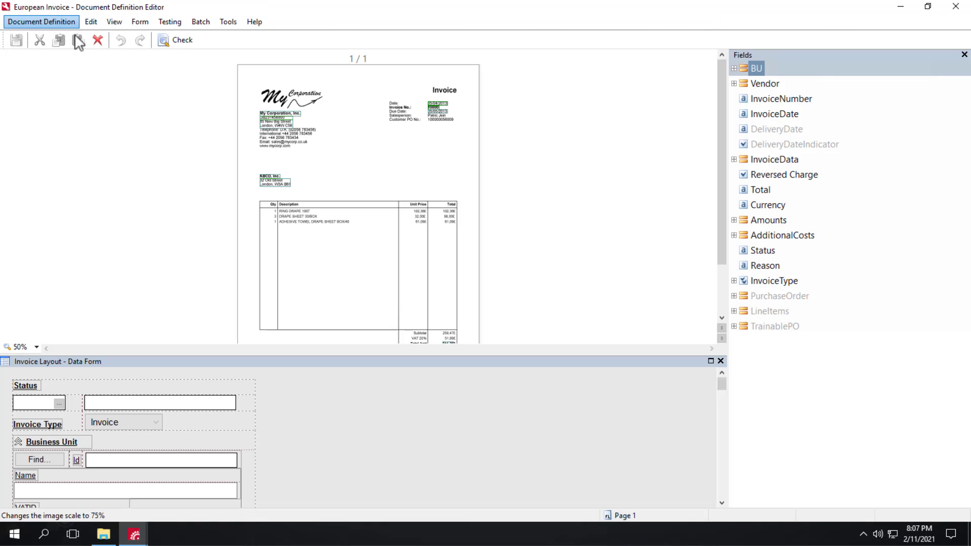
left_click(45, 23)
left_click(51, 67)
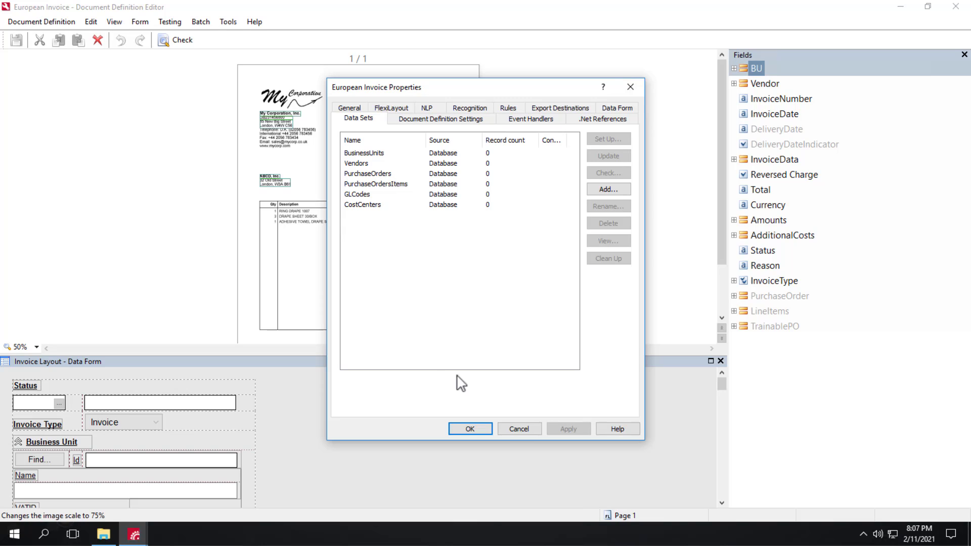
left_click(523, 428)
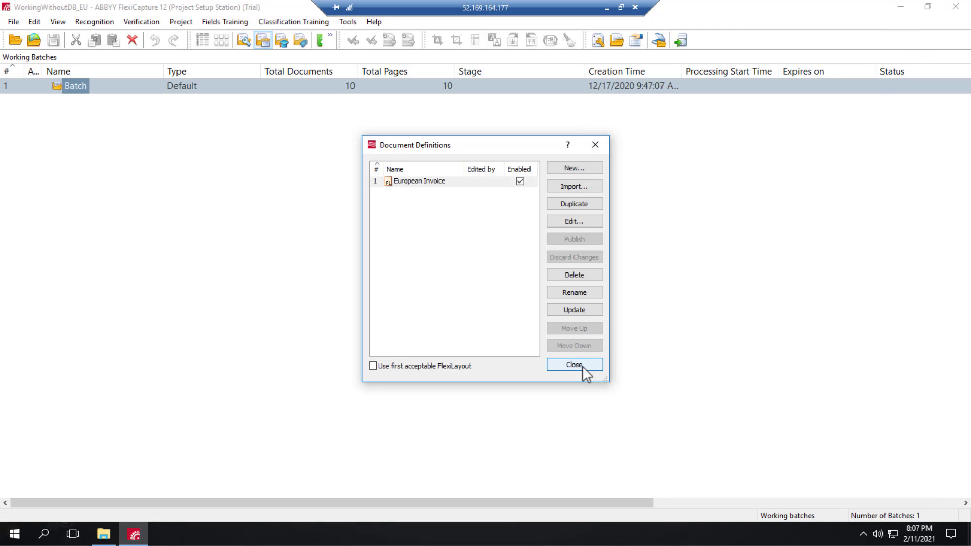
Step: Open the first European invoice in the batch and review its Business Unit and Vendor addresses
left_click(581, 365)
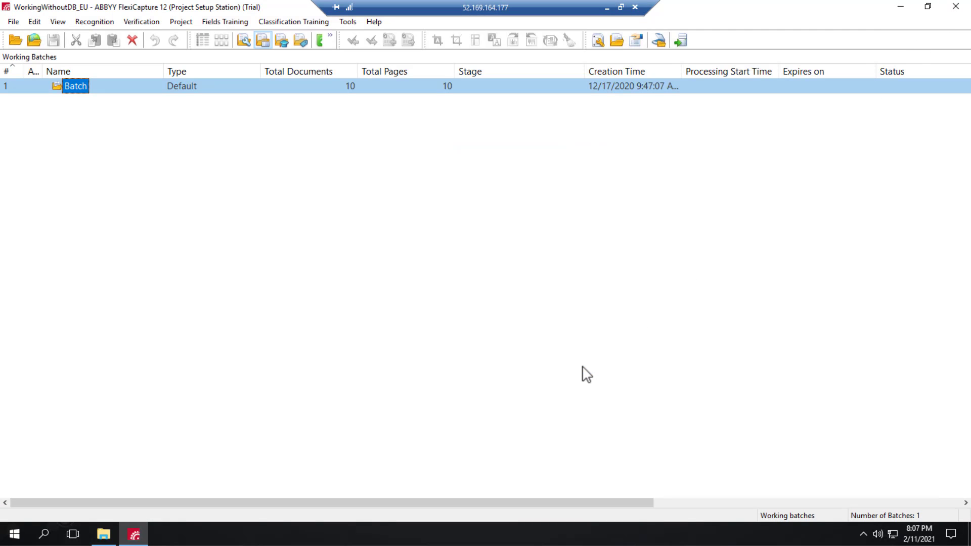
double_click(76, 87)
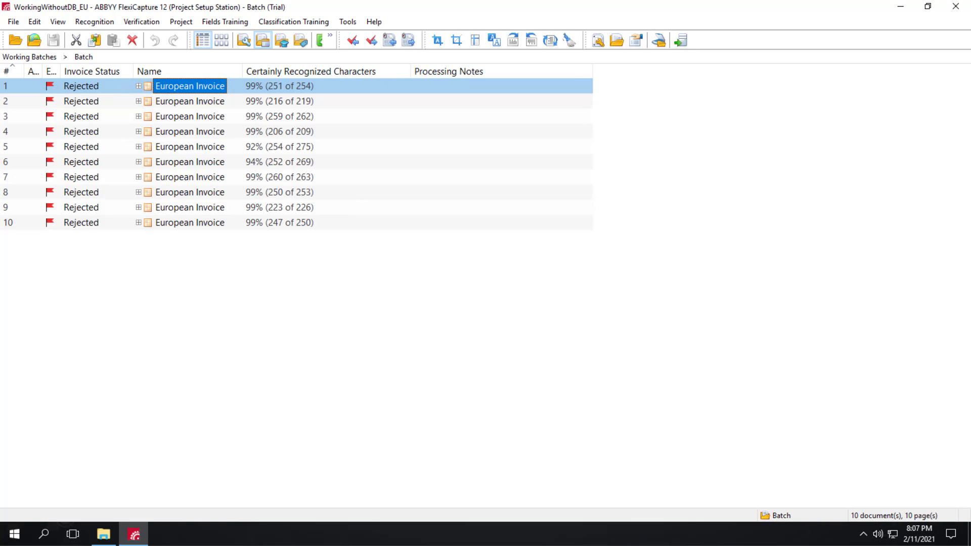
double_click(184, 85)
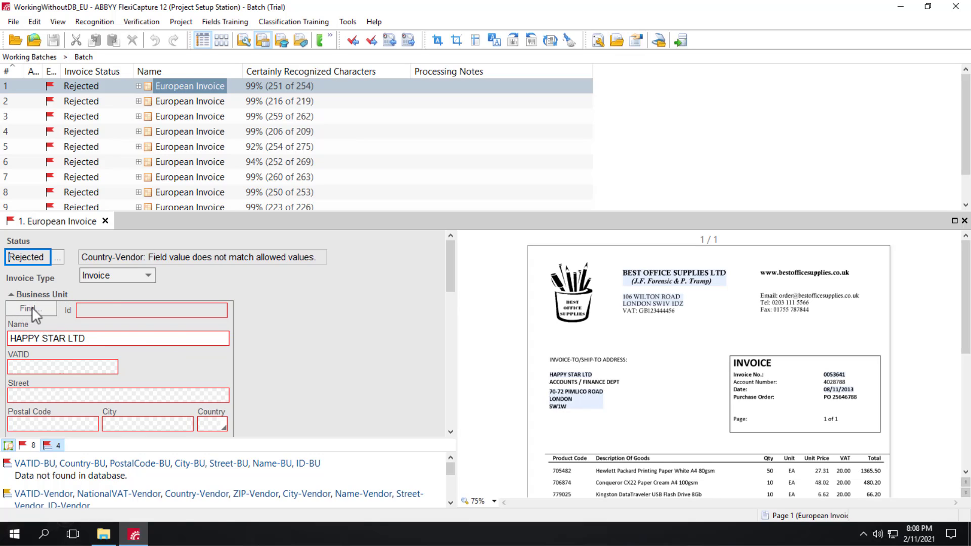
scroll(133, 328, "down", 2)
left_click(76, 402)
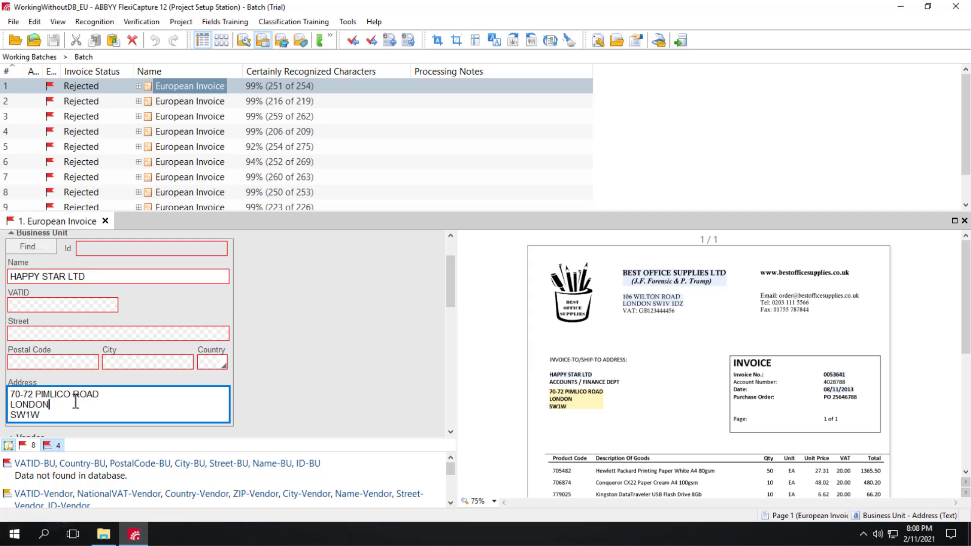
scroll(117, 380, "down", 3)
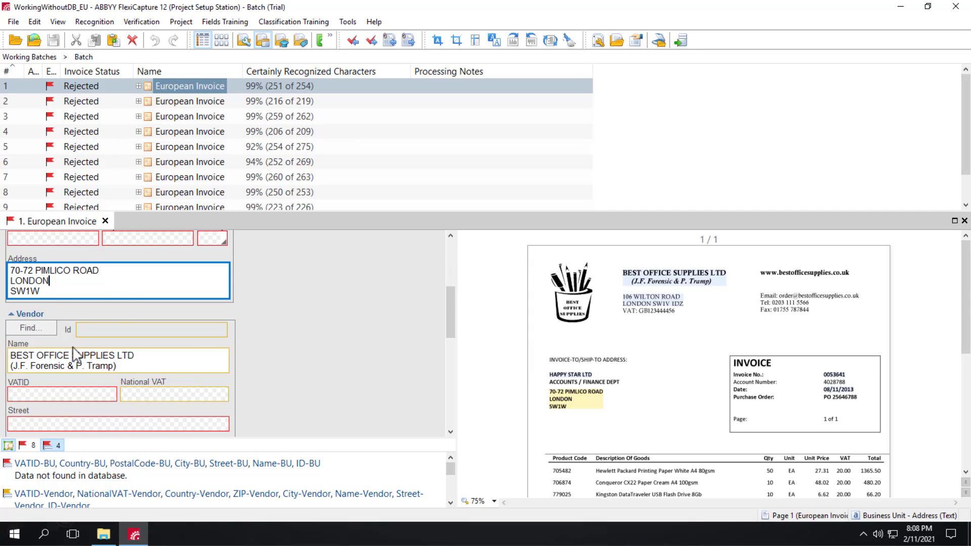
scroll(73, 347, "down", 1)
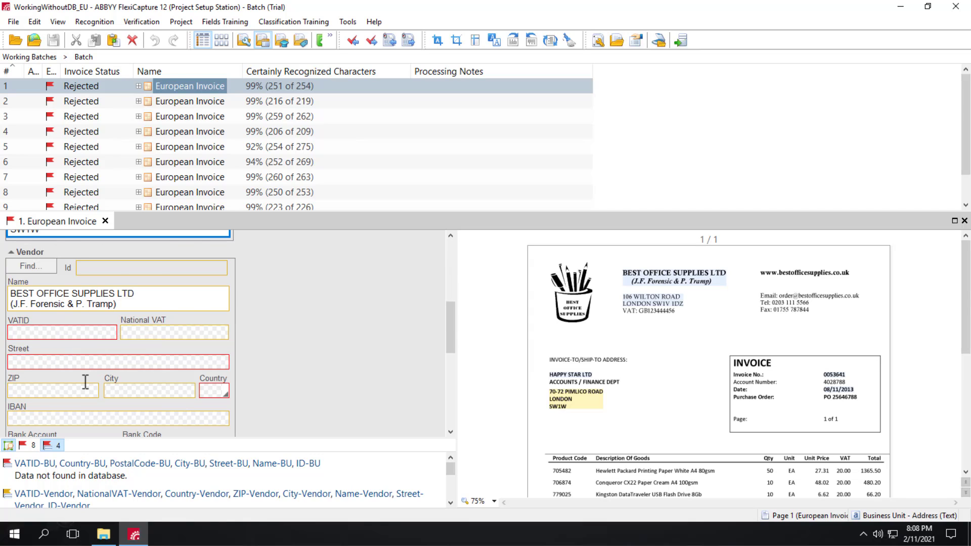
scroll(86, 382, "down", 1)
left_click(79, 419)
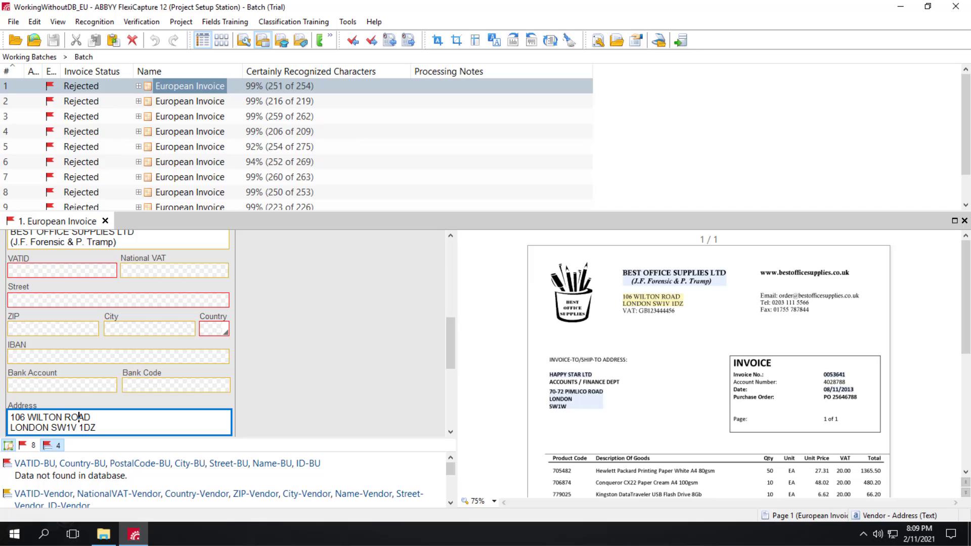
Step: Clear document 3's analysis results so it becomes unprocessed
left_click(190, 116)
right_click(189, 116)
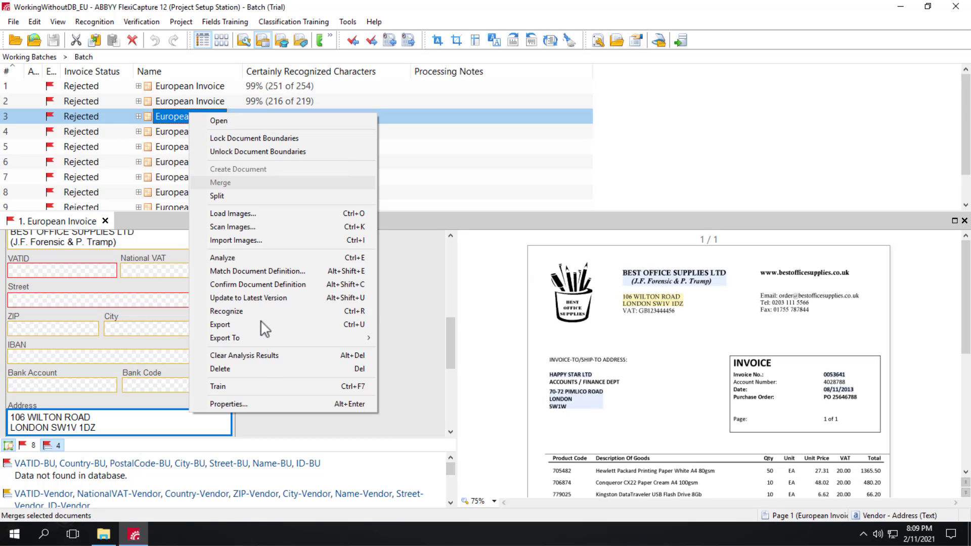
left_click(258, 355)
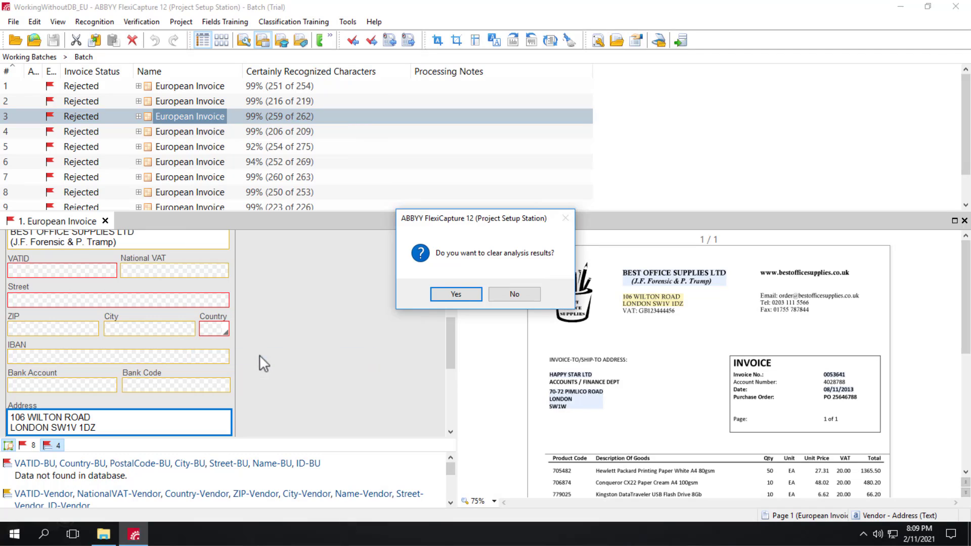
left_click(456, 294)
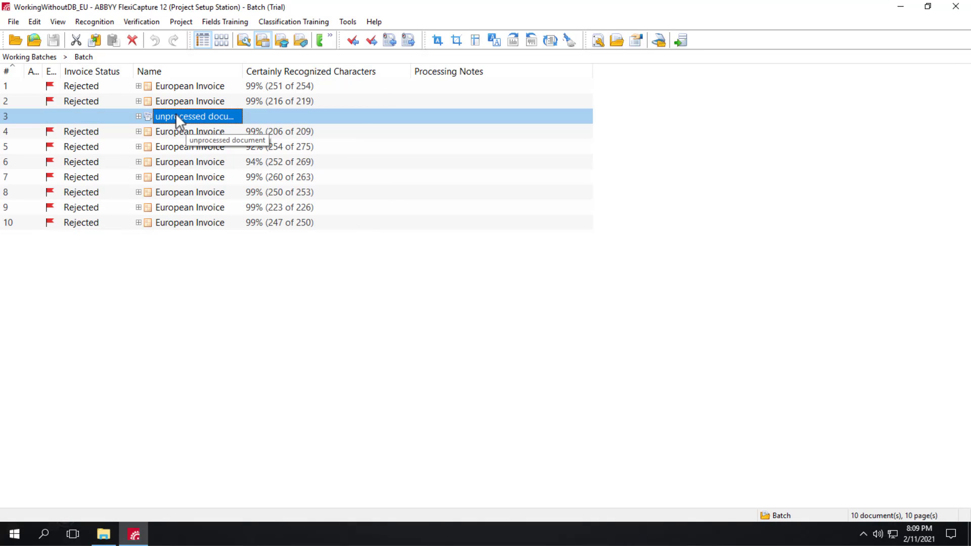
Step: Recognize document 3 and read the detailed log: European Invoice, 99% (255 of 258) characters
right_click(175, 113)
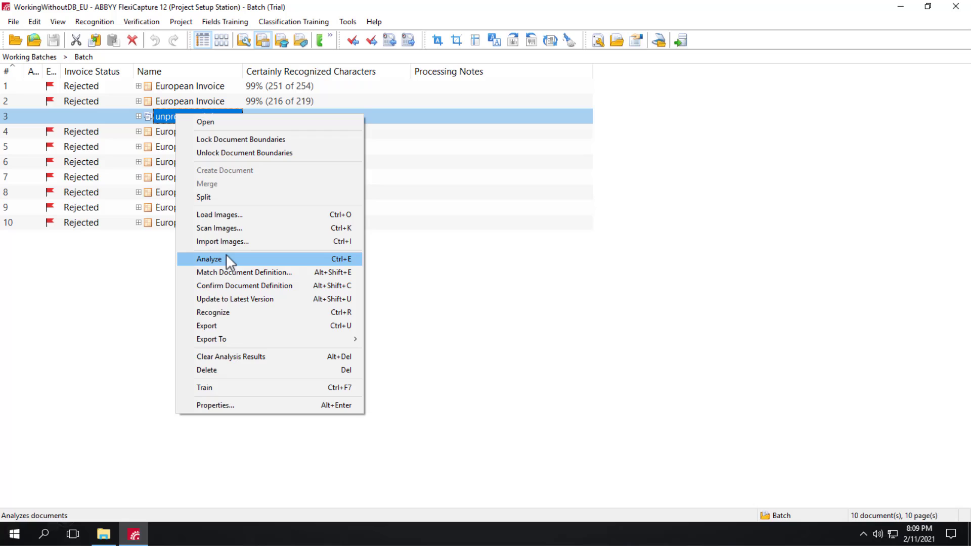
left_click(215, 312)
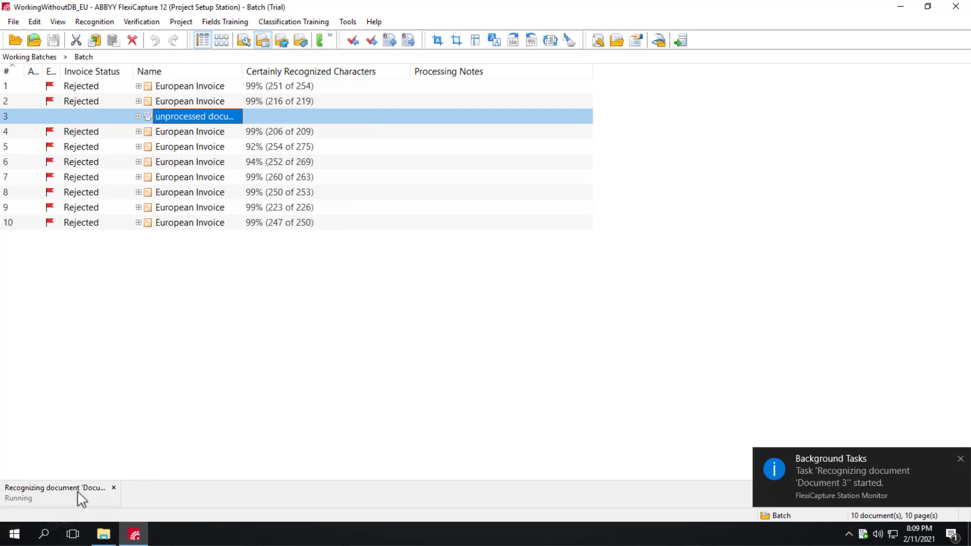
left_click(57, 487)
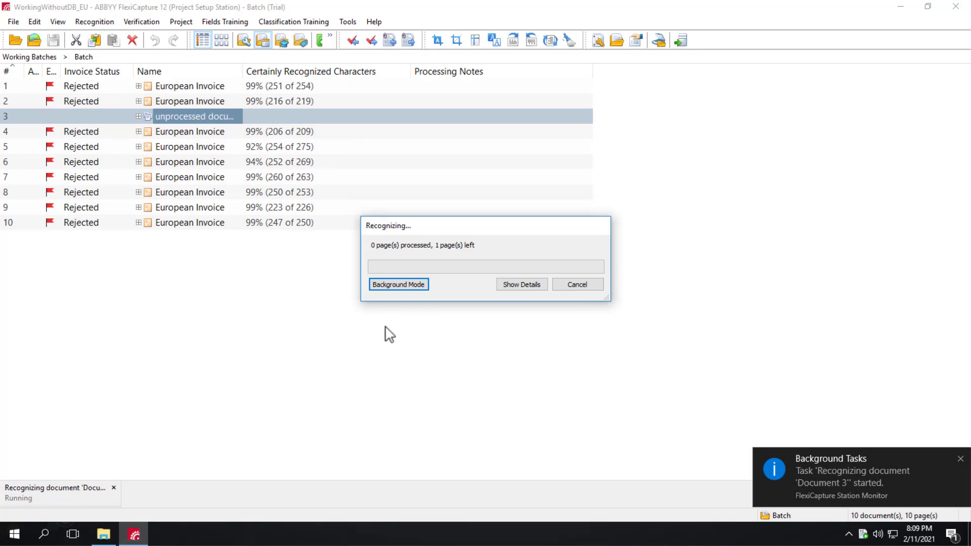
left_click(519, 284)
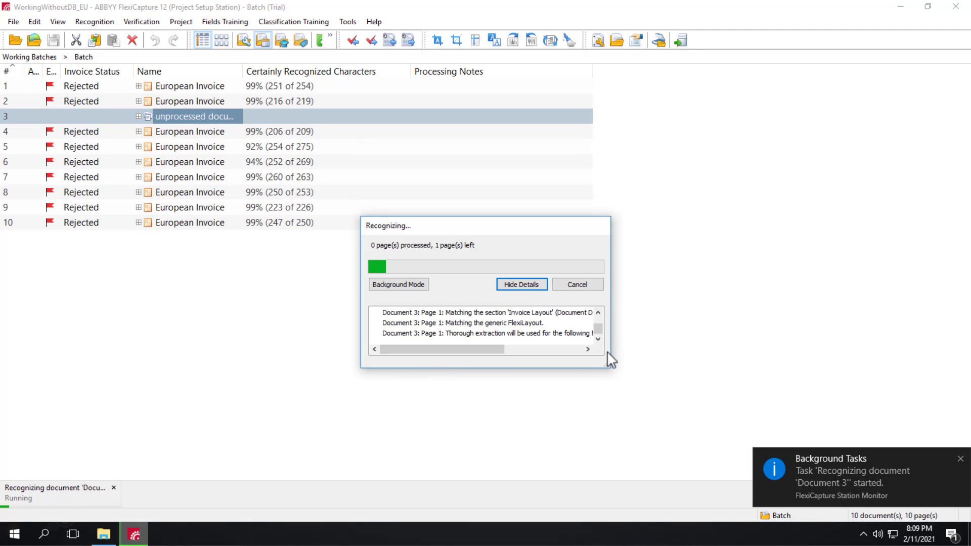
left_click_drag(608, 366, 749, 456)
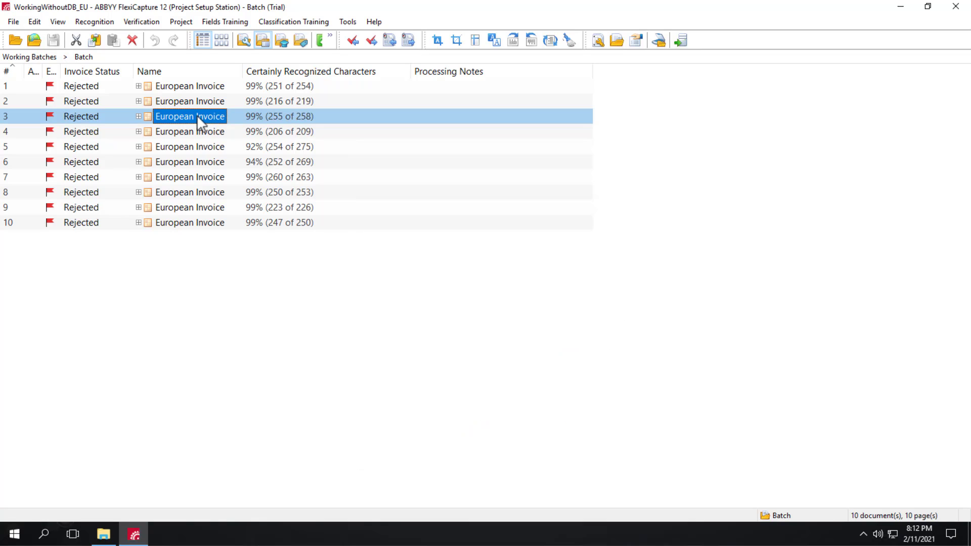
Step: Open the recognized third invoice and scroll through its extracted fields
double_click(198, 116)
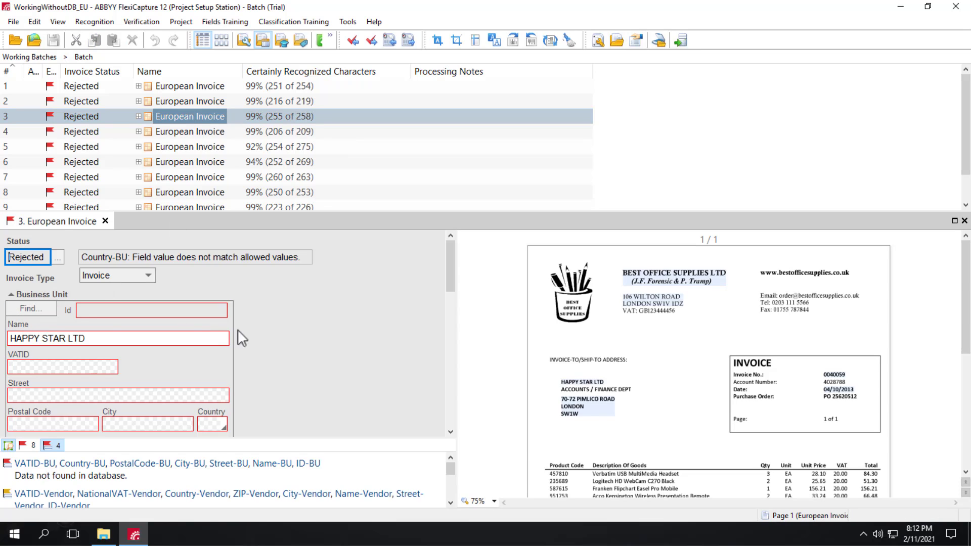
scroll(279, 330, "down", 2)
scroll(283, 338, "down", 4)
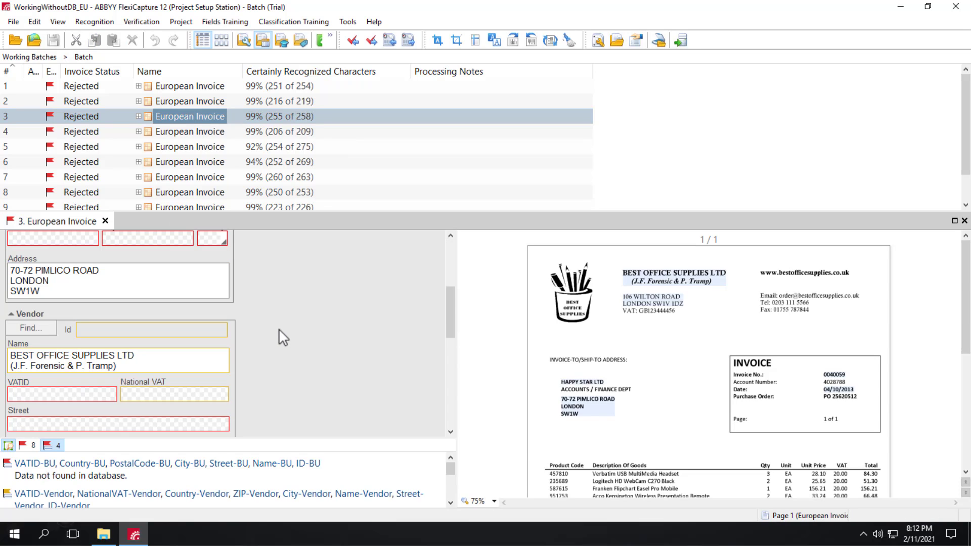
scroll(283, 337, "down", 4)
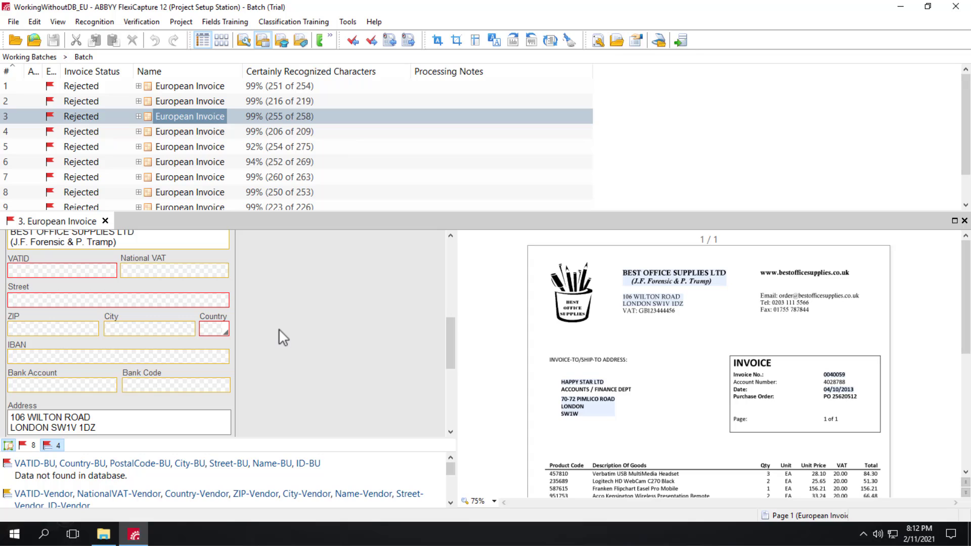
scroll(283, 337, "down", 2)
scroll(279, 331, "down", 2)
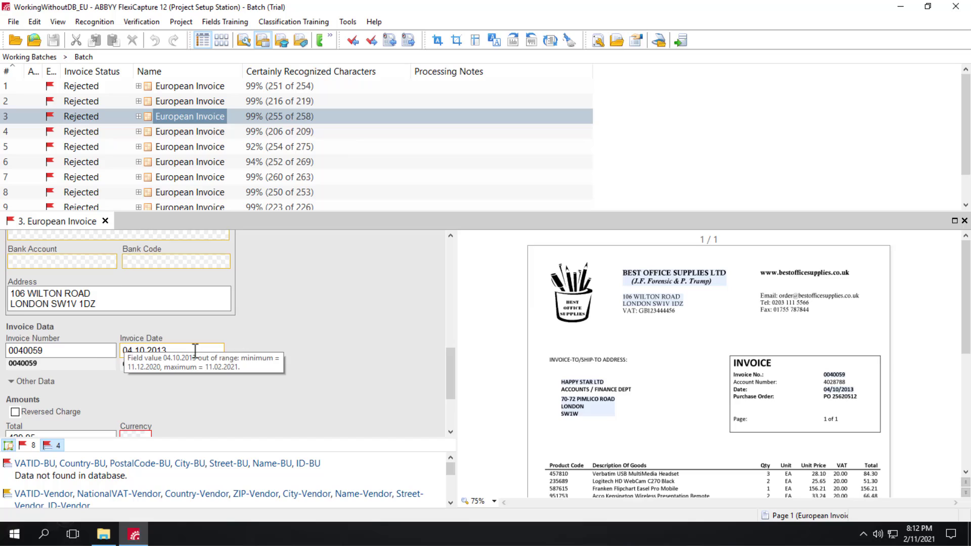
scroll(195, 356, "down", 2)
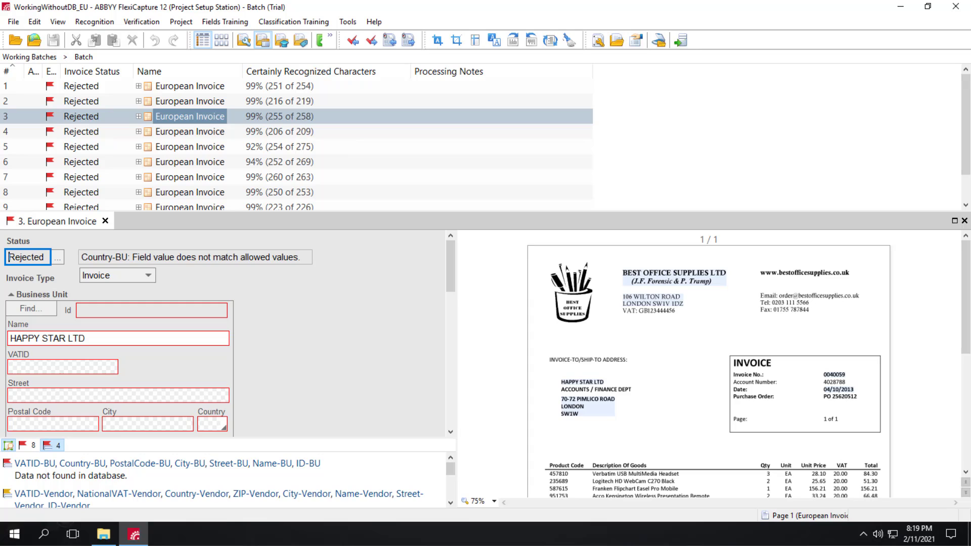
Step: Open the European Invoice document definition for editing
left_click(181, 23)
left_click(195, 36)
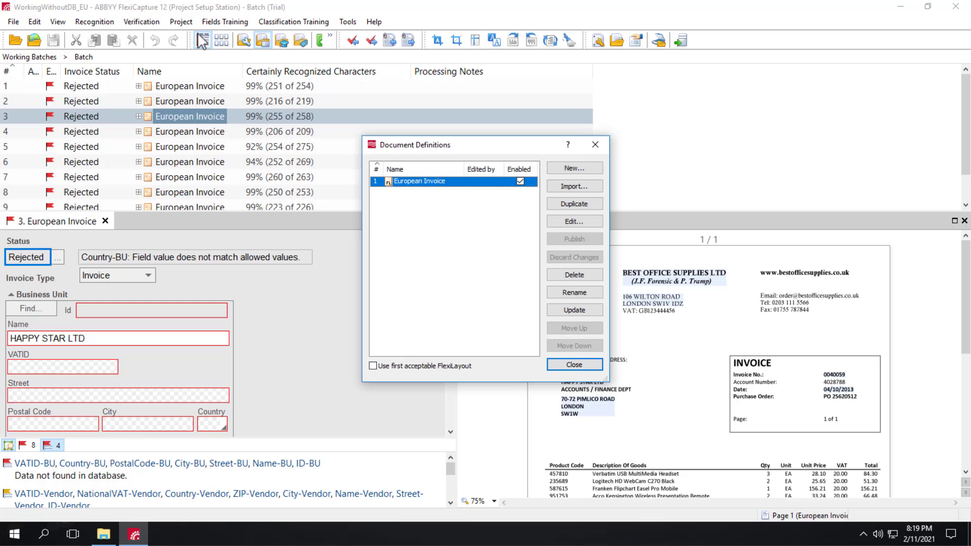
left_click(587, 221)
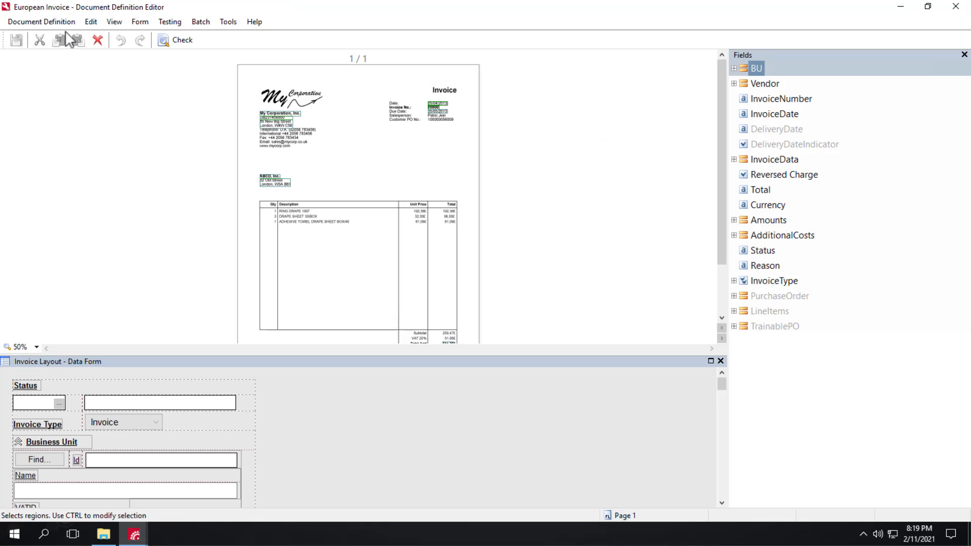
Step: Enable Line items extraction in the European Invoice definition's Additional Fields and save the definition
left_click(53, 21)
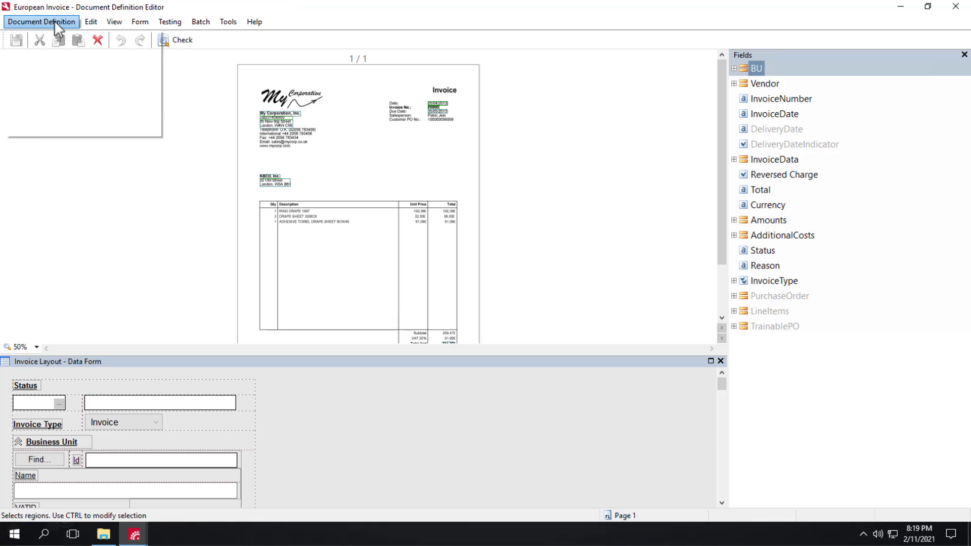
left_click(69, 69)
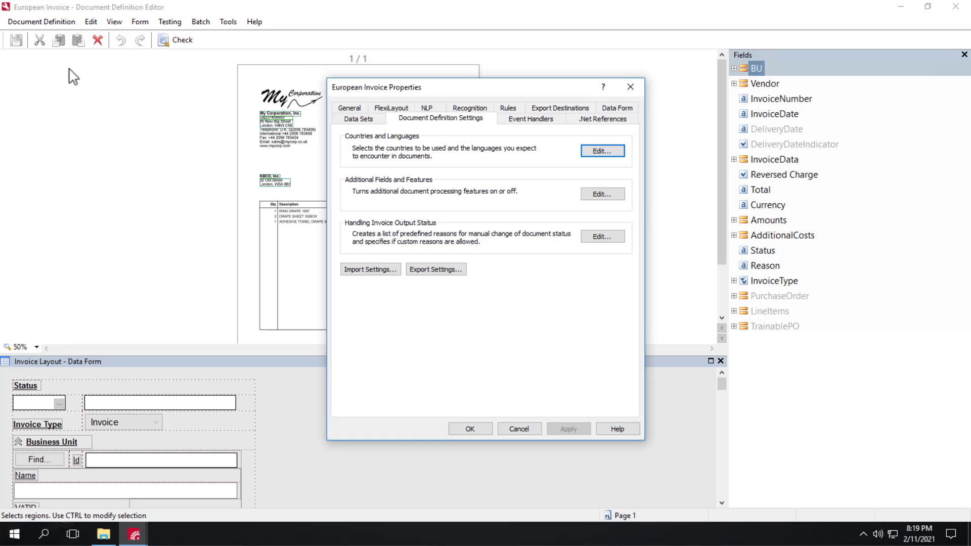
left_click(594, 196)
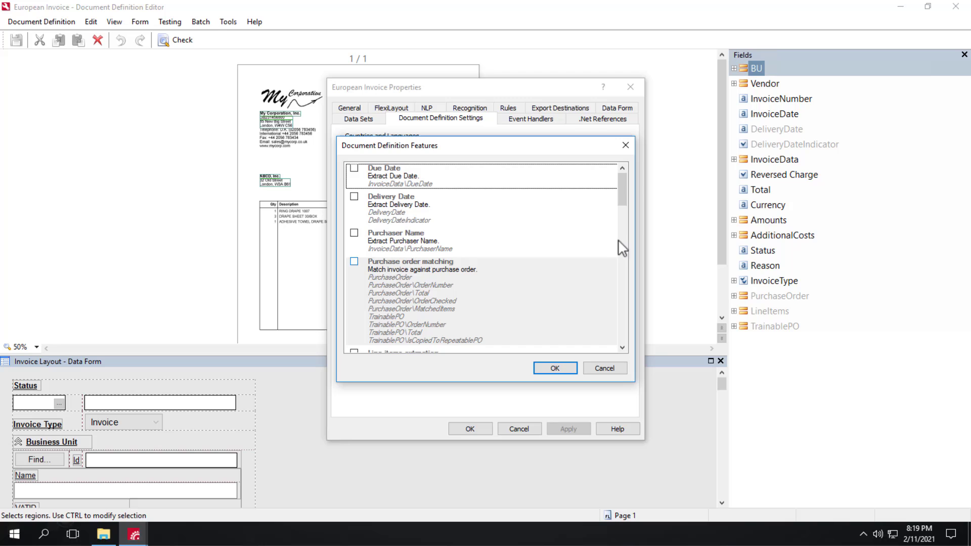
left_click_drag(622, 193, 570, 224)
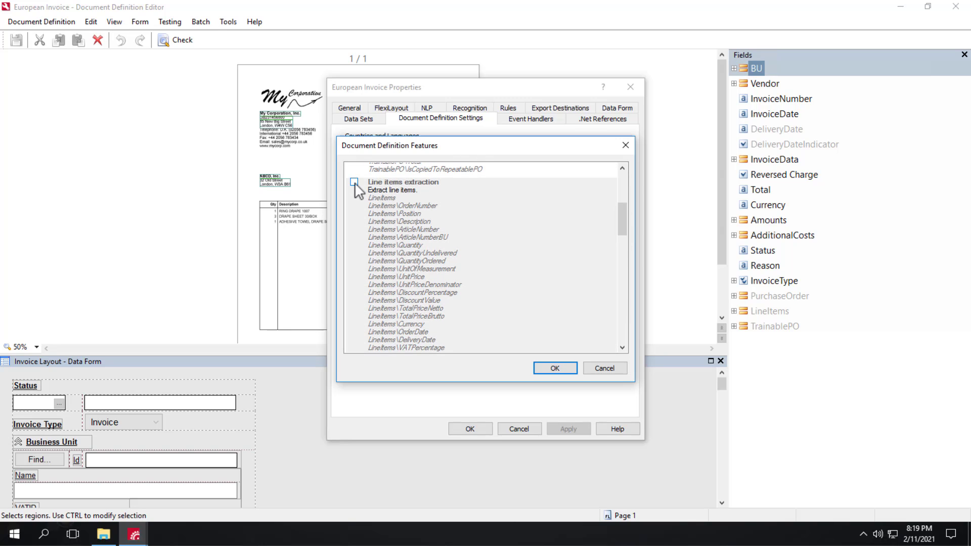
left_click(355, 182)
left_click(555, 368)
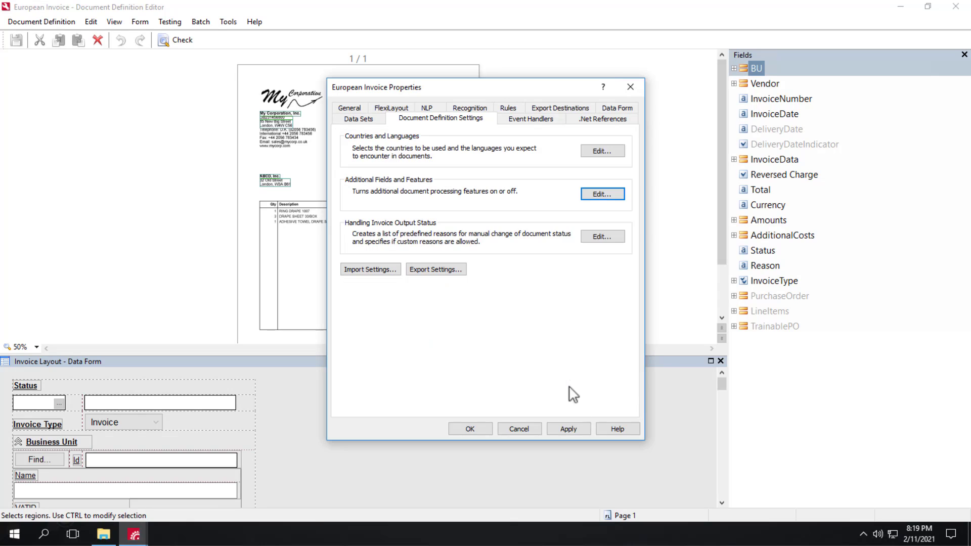
left_click(470, 428)
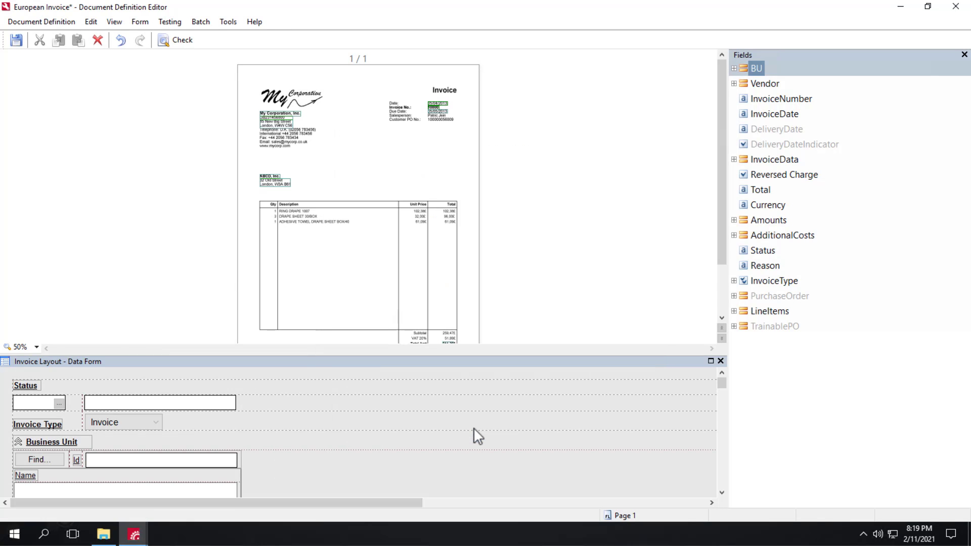
left_click(16, 39)
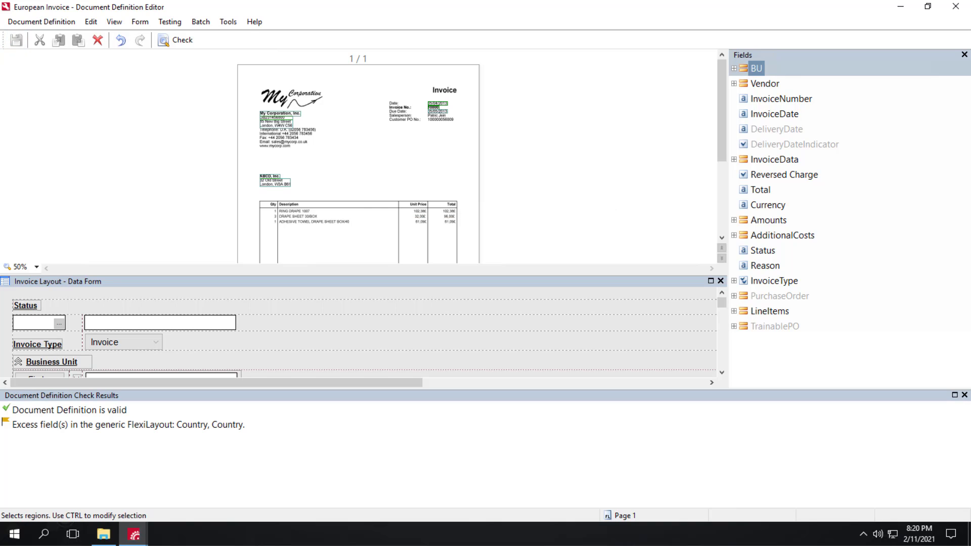
left_click(48, 23)
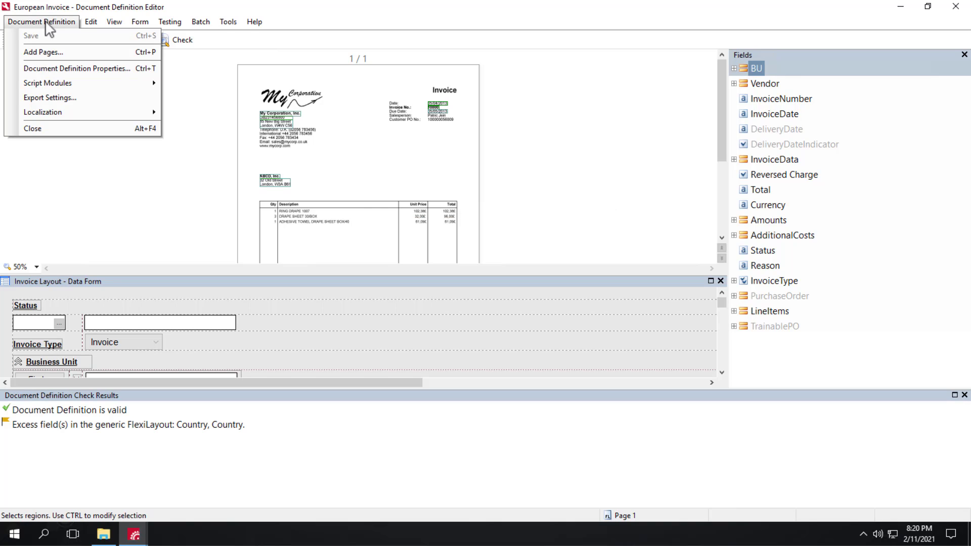
Step: Close the editor and publish the updated European Invoice definition, confirming with Yes
left_click(50, 129)
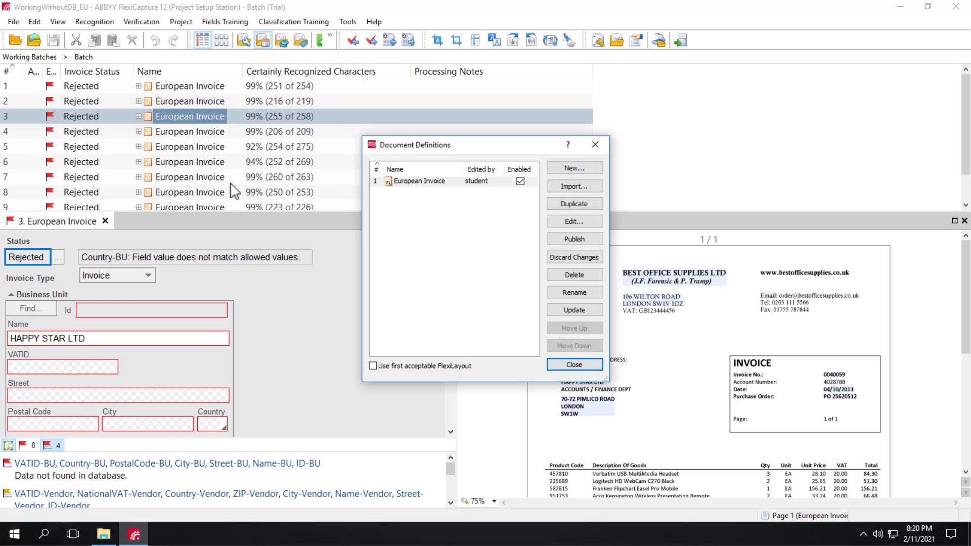
left_click(571, 236)
left_click(457, 294)
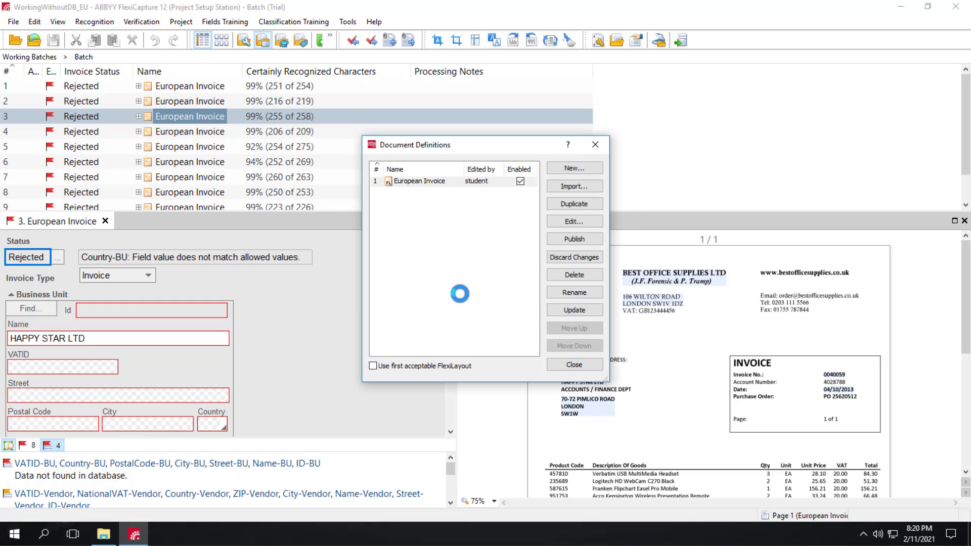
left_click(579, 367)
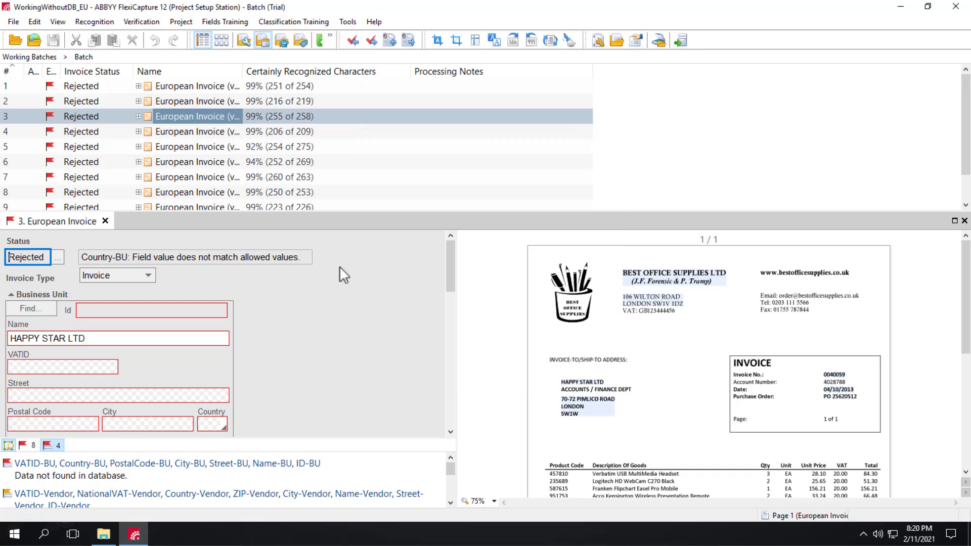
Step: Clear document 3's analysis results and re-recognize it, now at 99% (563 of 566) characters
right_click(168, 115)
left_click(242, 358)
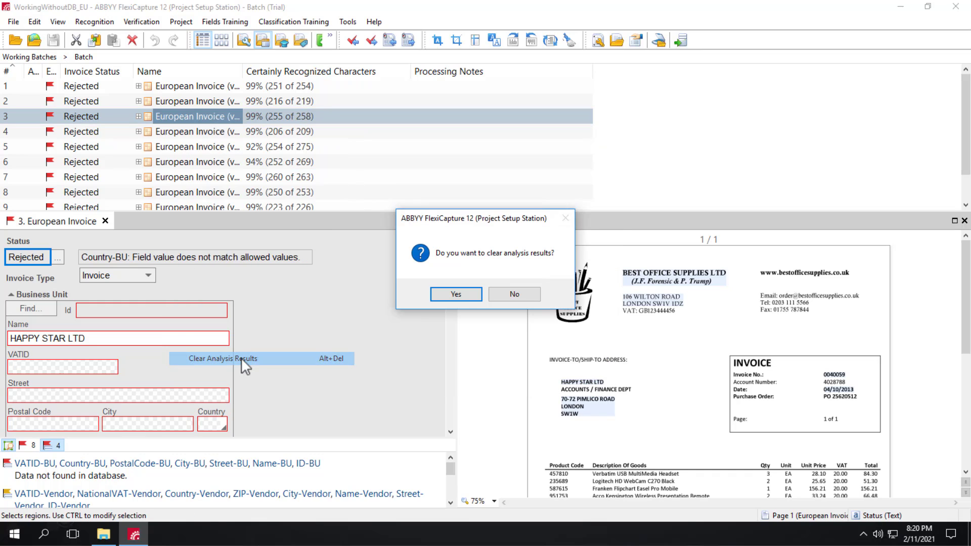
left_click(458, 293)
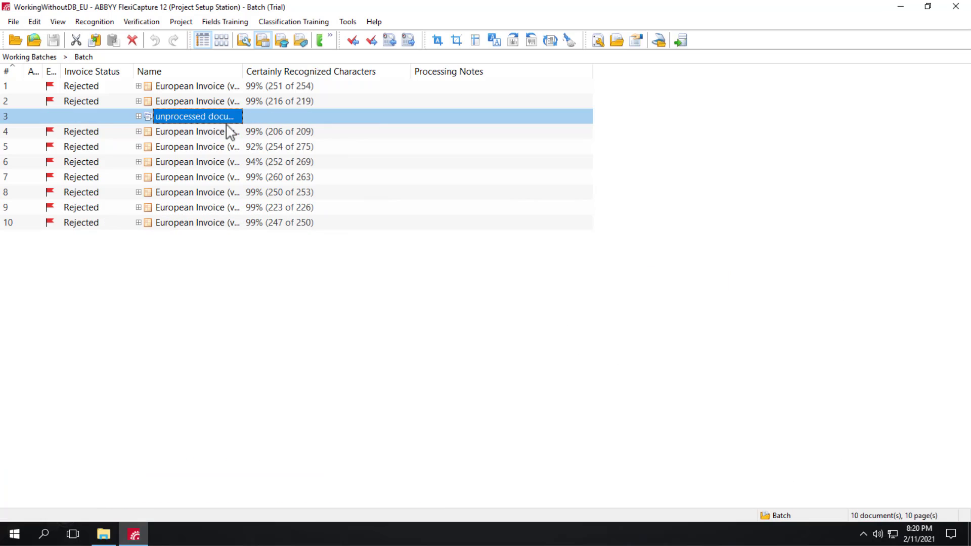
right_click(191, 113)
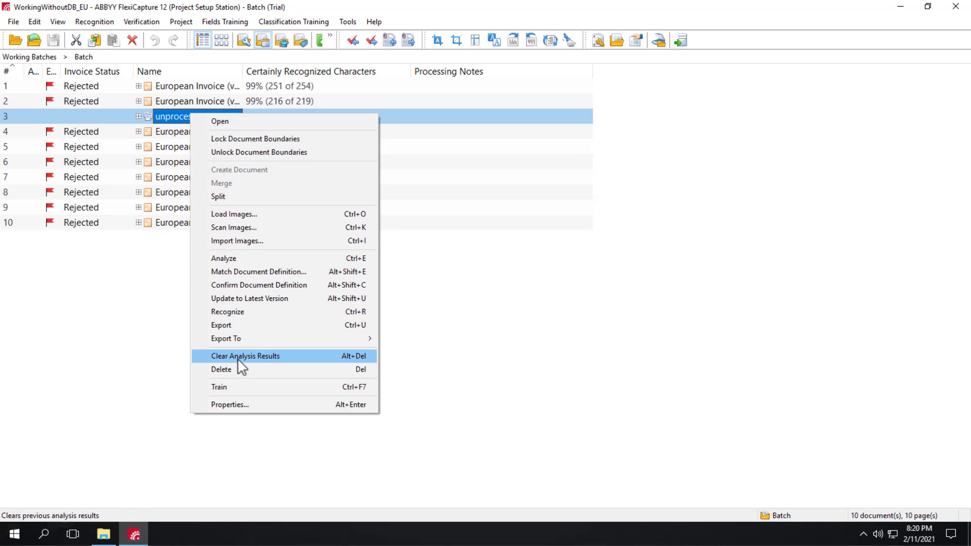
left_click(227, 313)
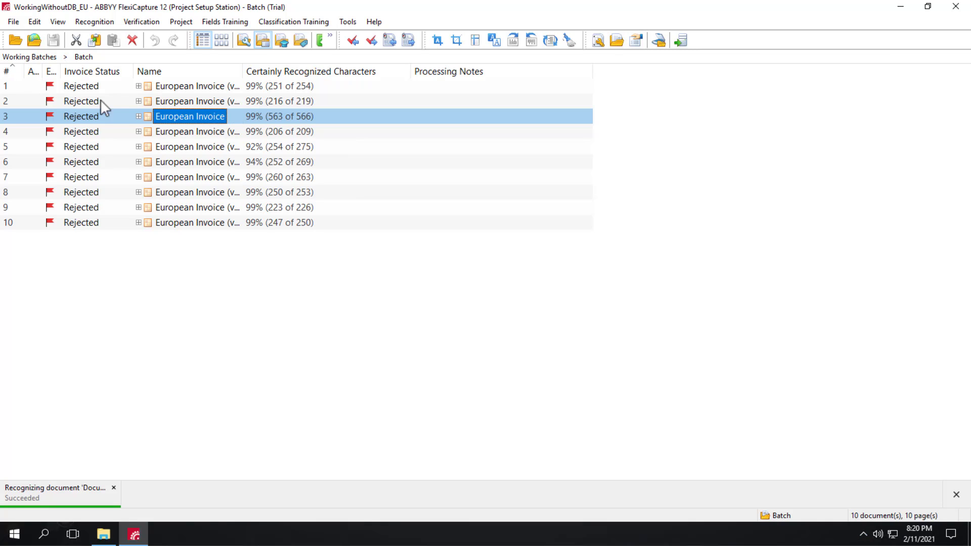
Step: Open invoice 3 and review its four extracted line items and their 'not found in database' errors
double_click(163, 117)
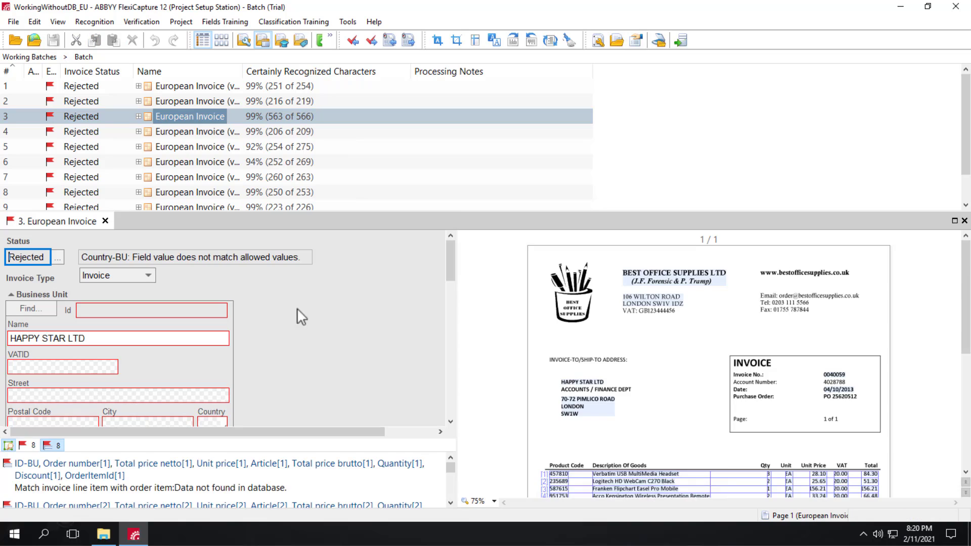
scroll(775, 438, "down", 3)
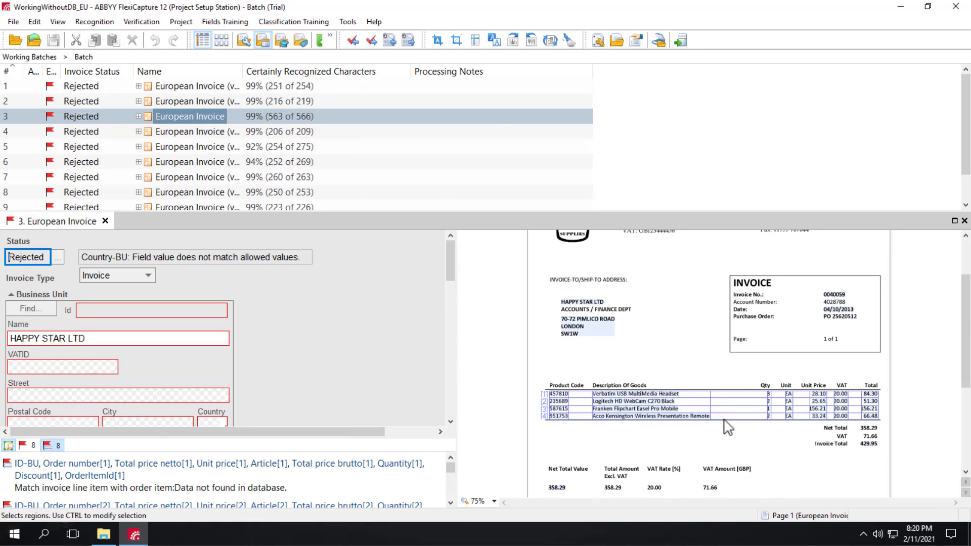
left_click(630, 403)
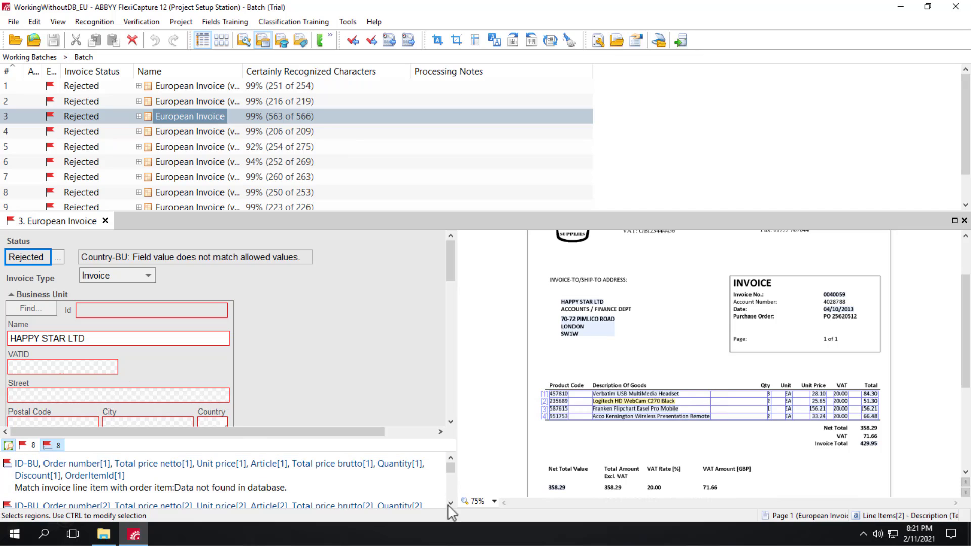
left_click(439, 489)
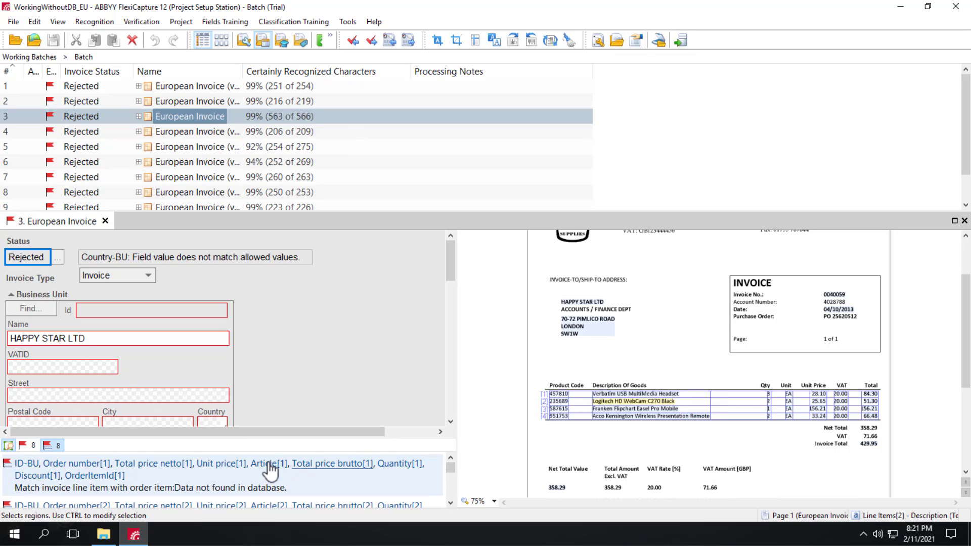